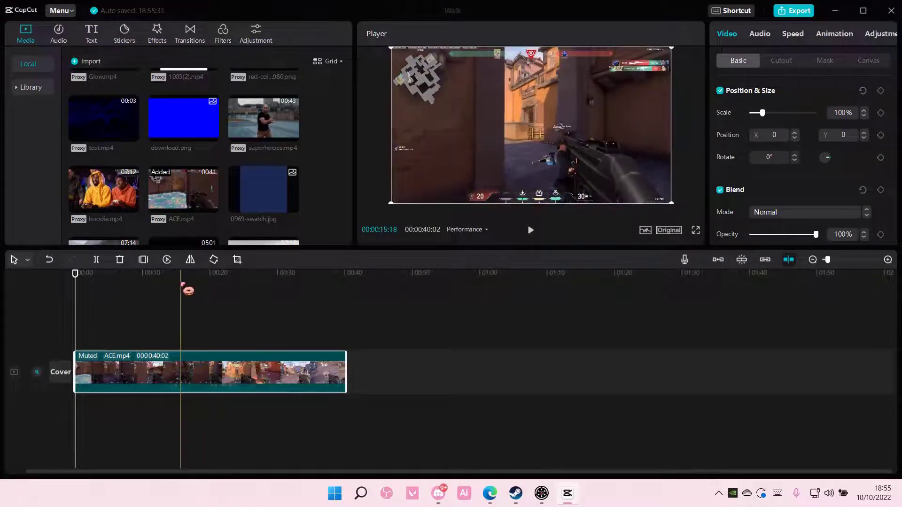
Step: Trim the beginning off ACE.mp4 and move the trimmed clip back to the timeline start
key("Home")
left_click_drag(400, 249, 399, 305)
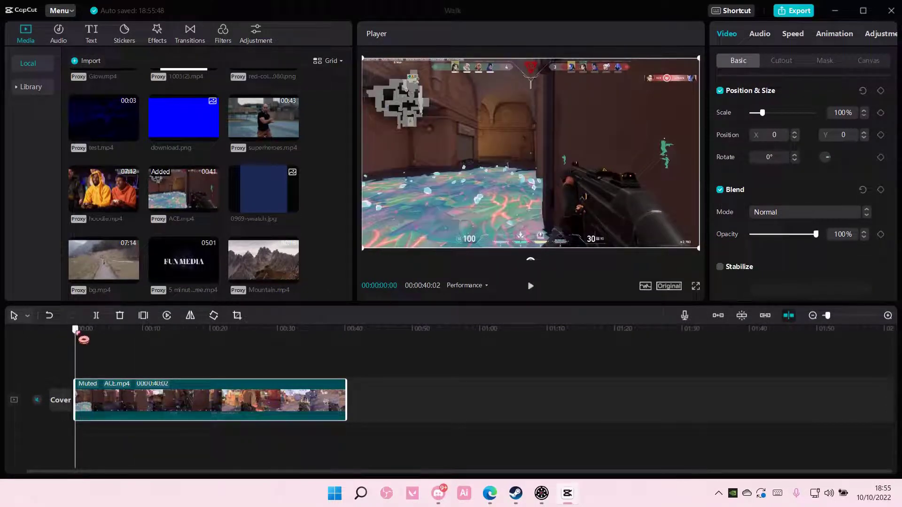
left_click_drag(84, 340, 115, 348)
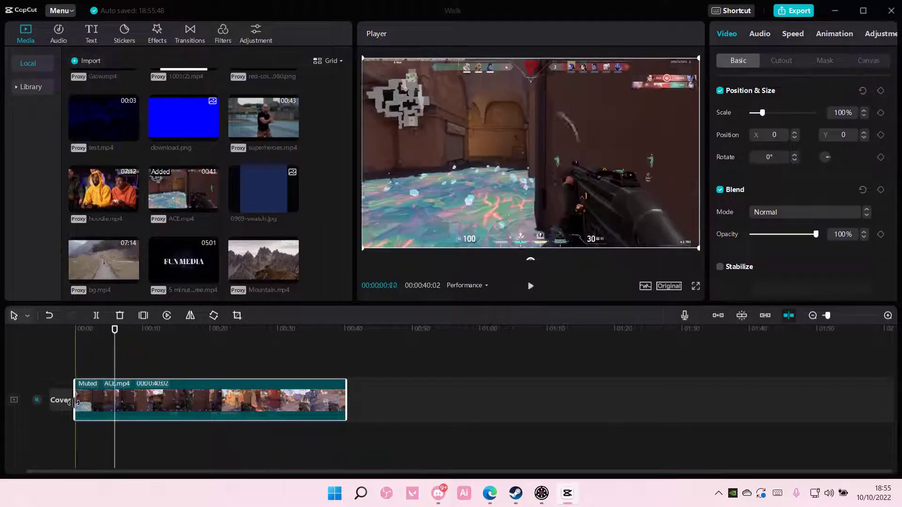
left_click_drag(76, 402, 133, 421)
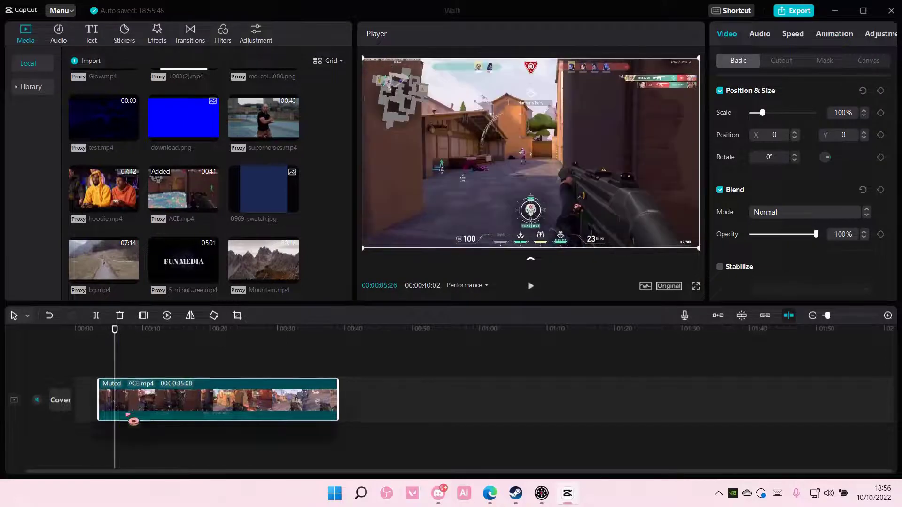
left_click_drag(78, 348, 91, 354)
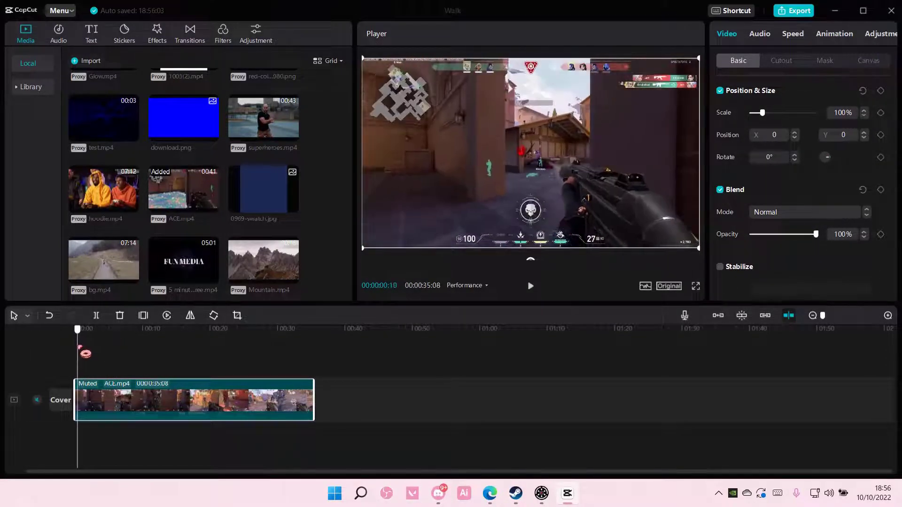
Step: Split ACE.mp4 into short pieces and delete the long remainder, leaving about four seconds
left_click(119, 315)
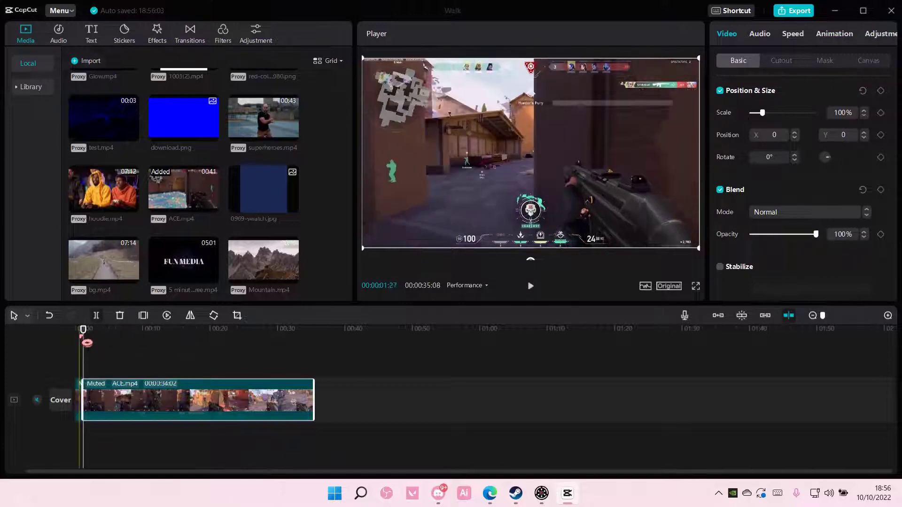
left_click_drag(96, 344, 112, 343)
left_click(97, 316)
left_click(97, 316)
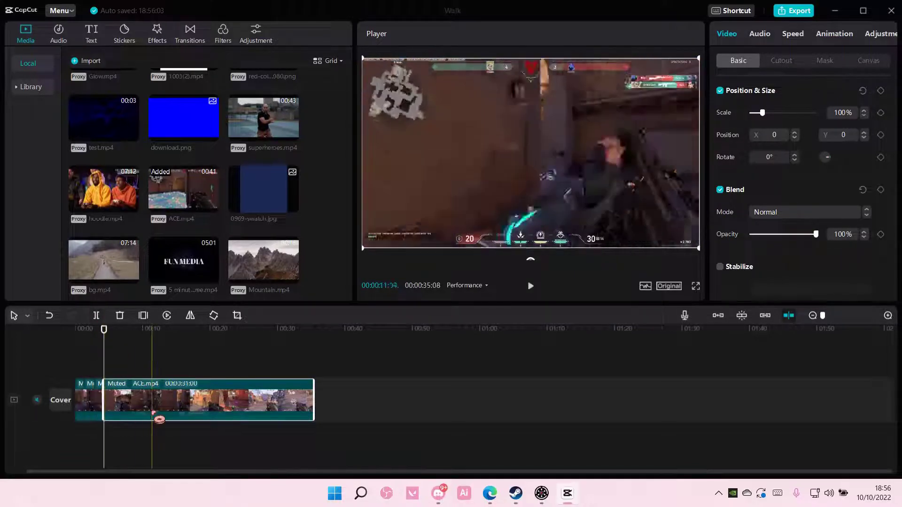
key("Delete")
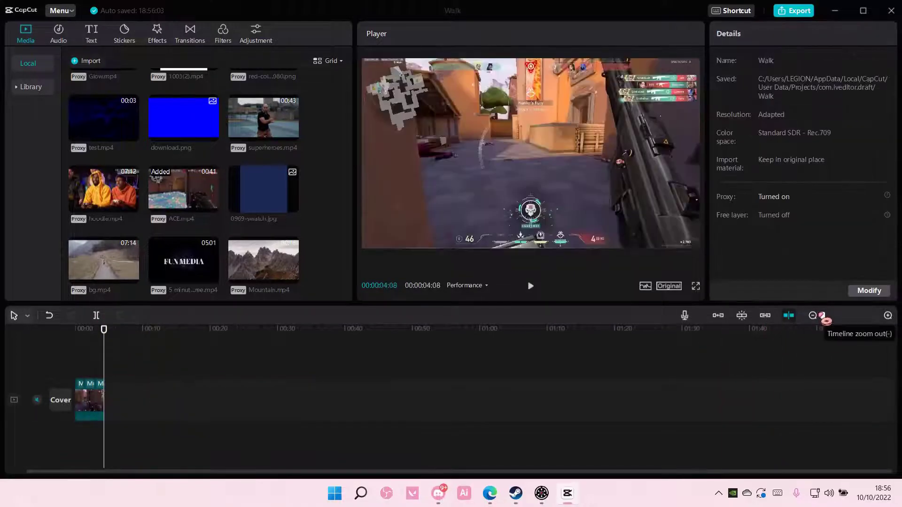
left_click_drag(822, 315, 833, 322)
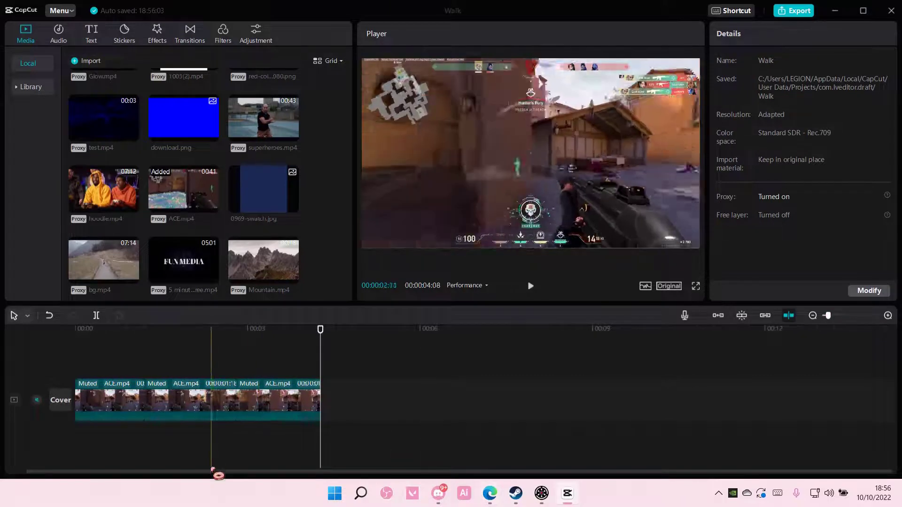
Step: Dismiss the cover picker and select the short clip pieces
left_click(62, 399)
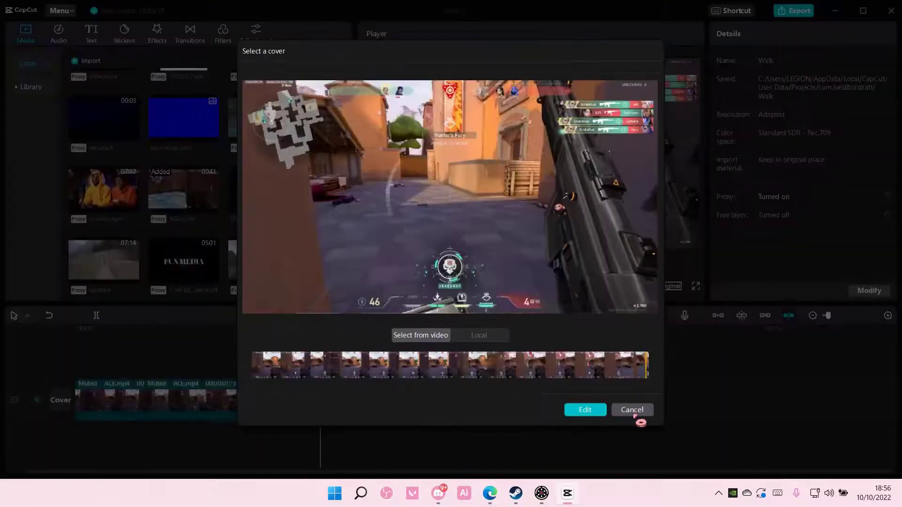
left_click(633, 410)
left_click(121, 400)
left_click(278, 400)
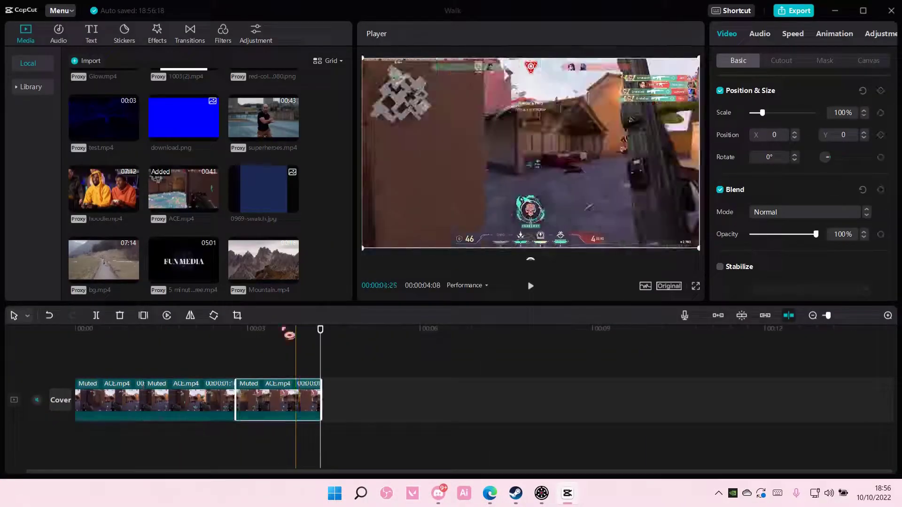
Step: Apply Vertical Blur at Blur 100 and export a 4K video named 'vertical blur'
left_click(160, 36)
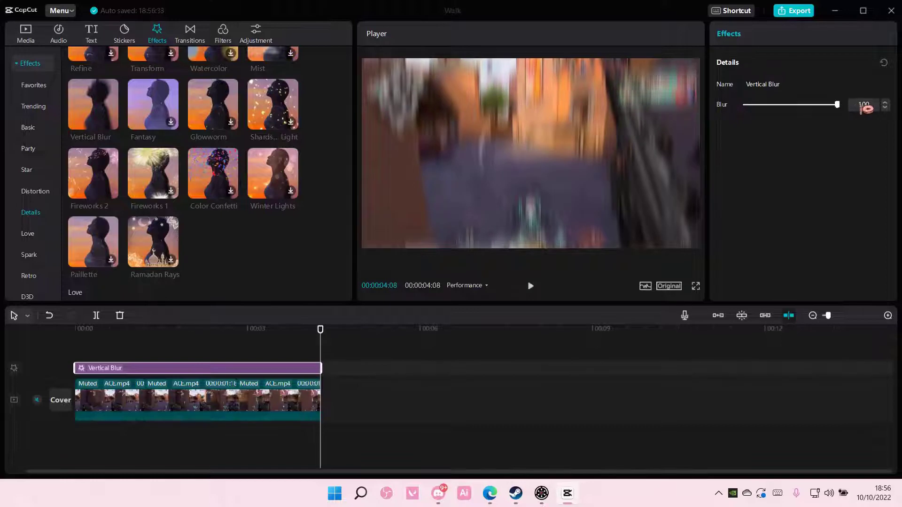
left_click(797, 12)
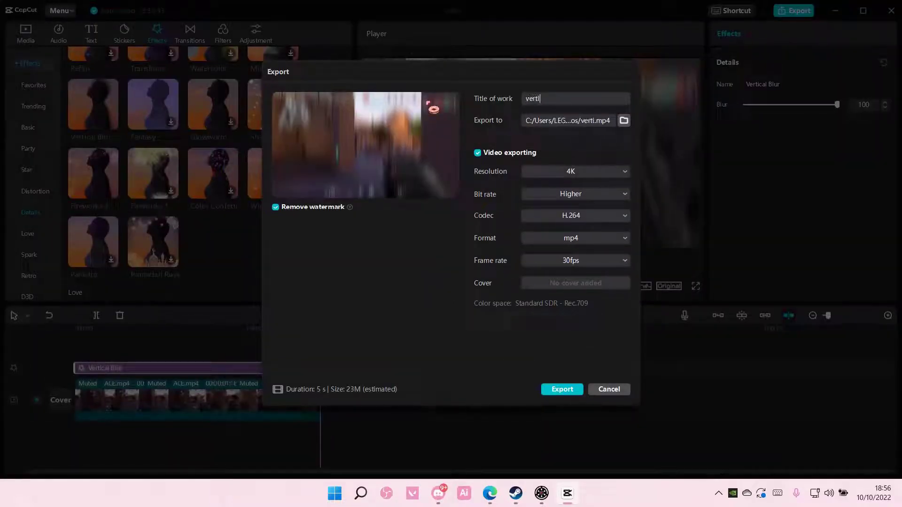
left_click(568, 390)
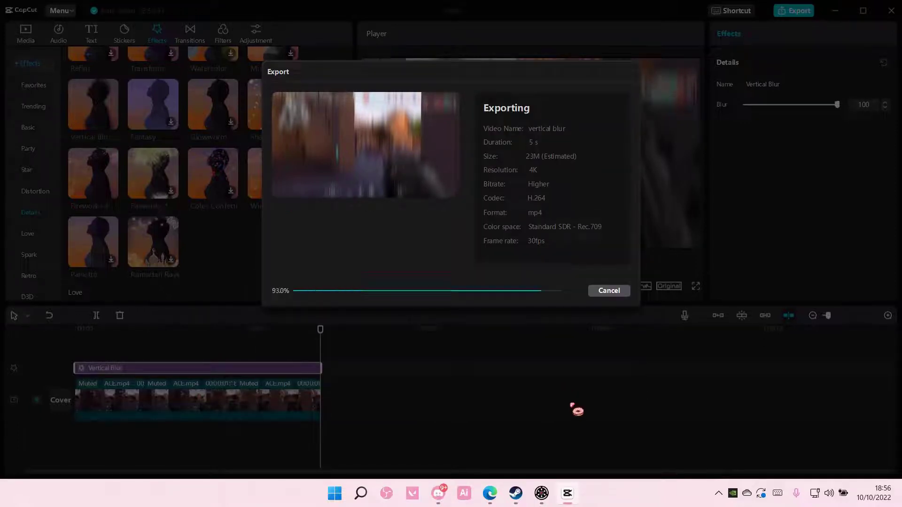
Step: Close the export notice and delete the Vertical Blur effect
left_click(610, 266)
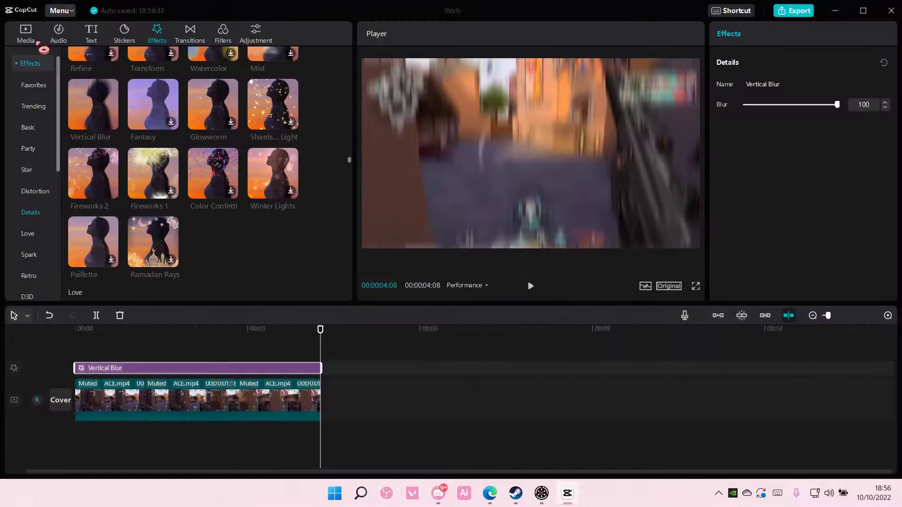
left_click(28, 34)
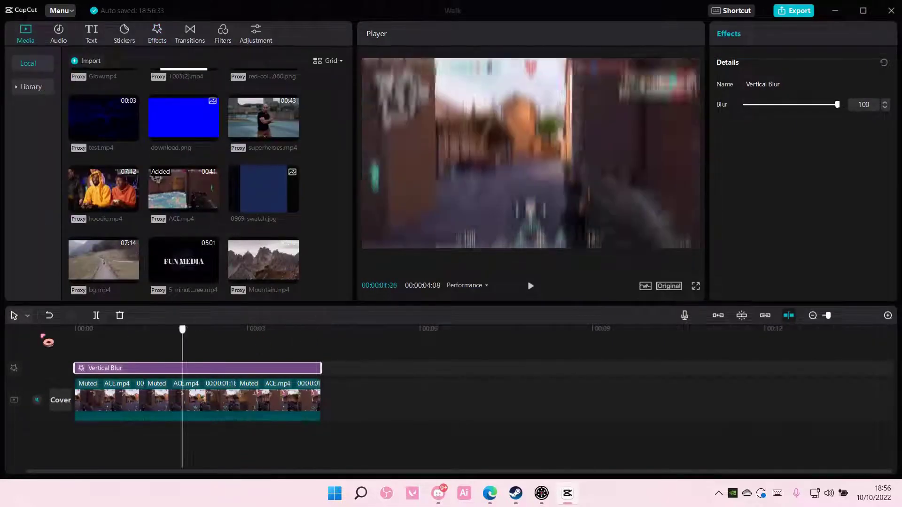
key("Delete")
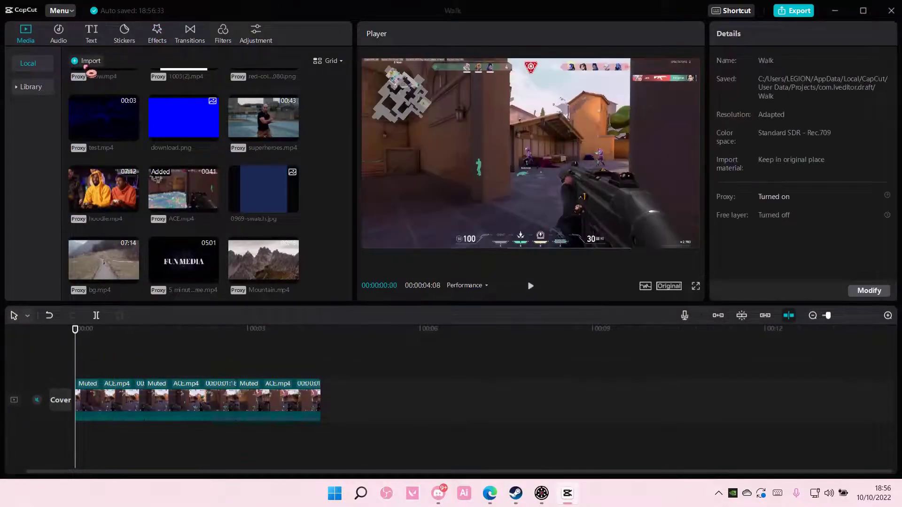
Step: Import vertical blur.mp4 and add it to the timeline above ACE.mp4
left_click(89, 64)
scroll(205, 201, "down", 3)
scroll(205, 201, "down", 2)
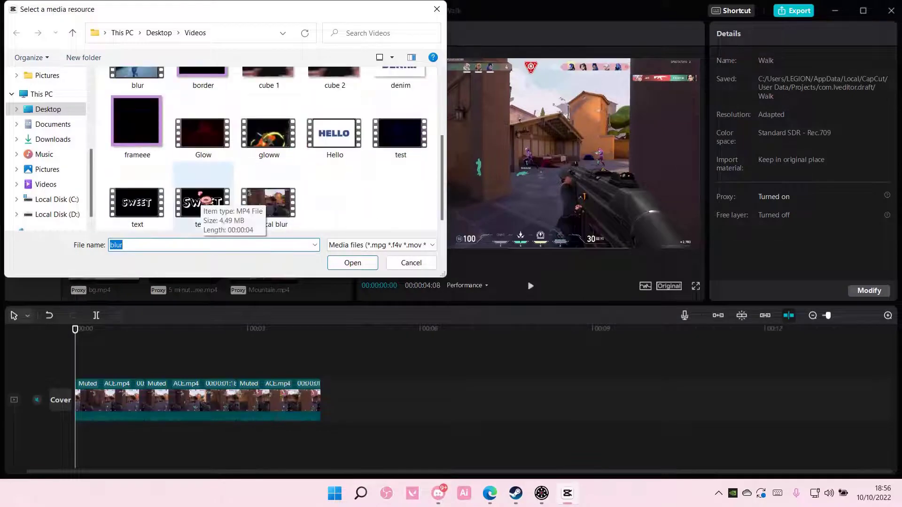
double_click(282, 200)
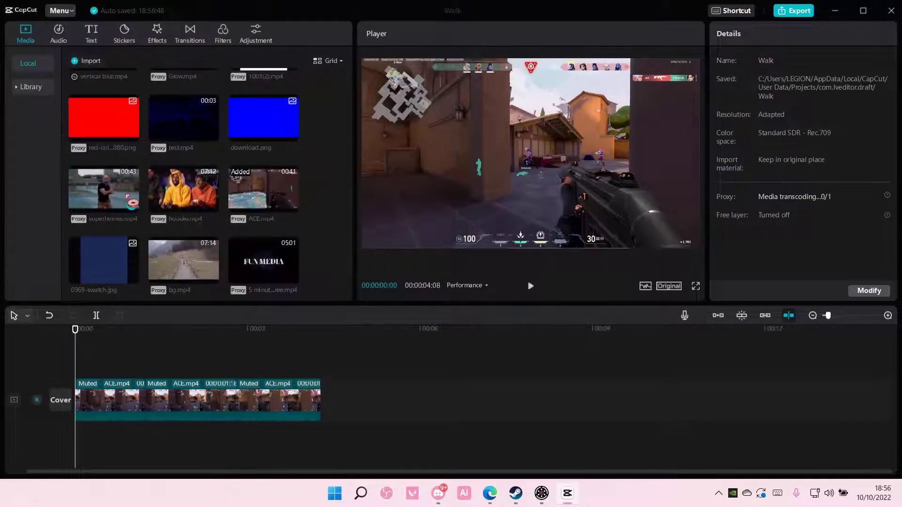
scroll(240, 240, "down", 2)
scroll(227, 246, "down", 2)
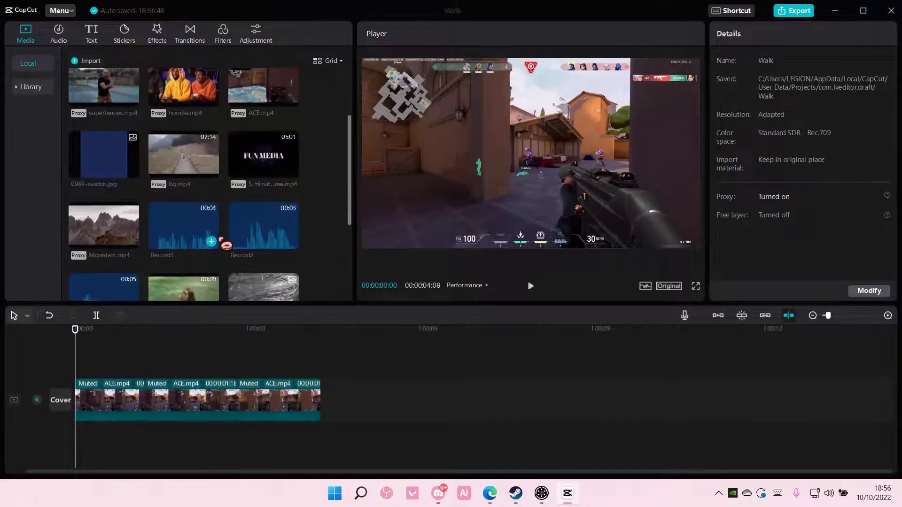
scroll(225, 243, "down", 2)
scroll(232, 253, "up", 5)
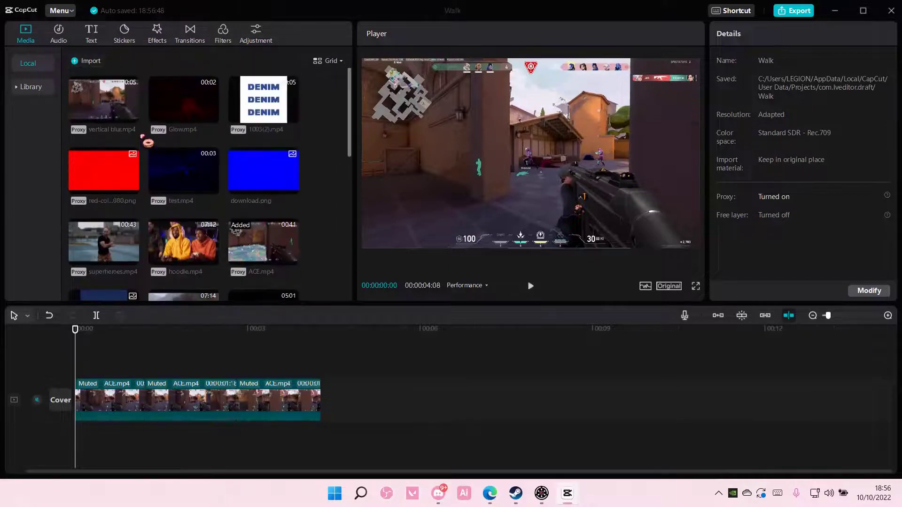
left_click(133, 116)
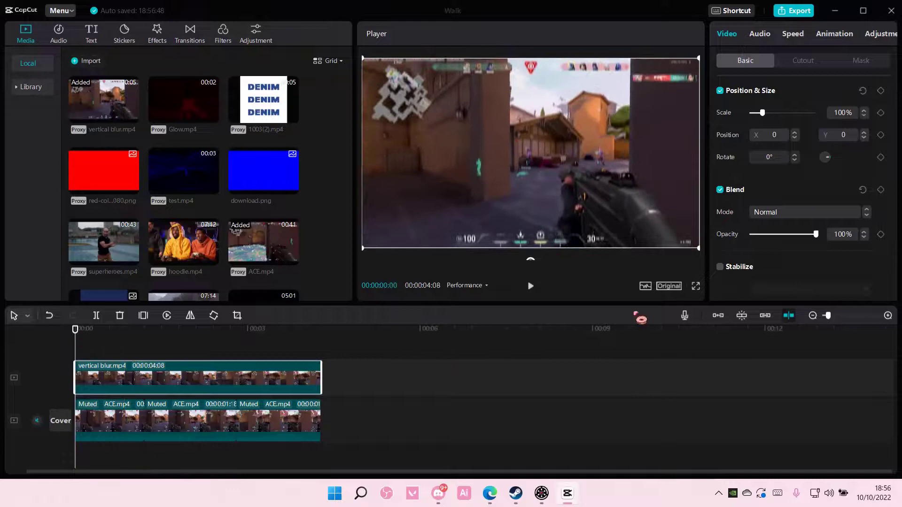
scroll(840, 322, "up", 1)
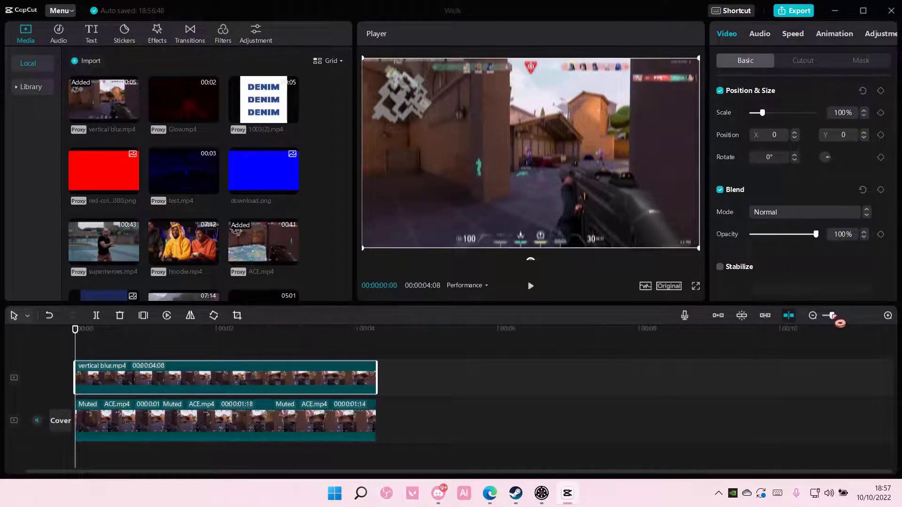
scroll(839, 321, "up", 1)
Step: Cut a gap into the vertical blur overlay just under one second in
left_click(117, 416)
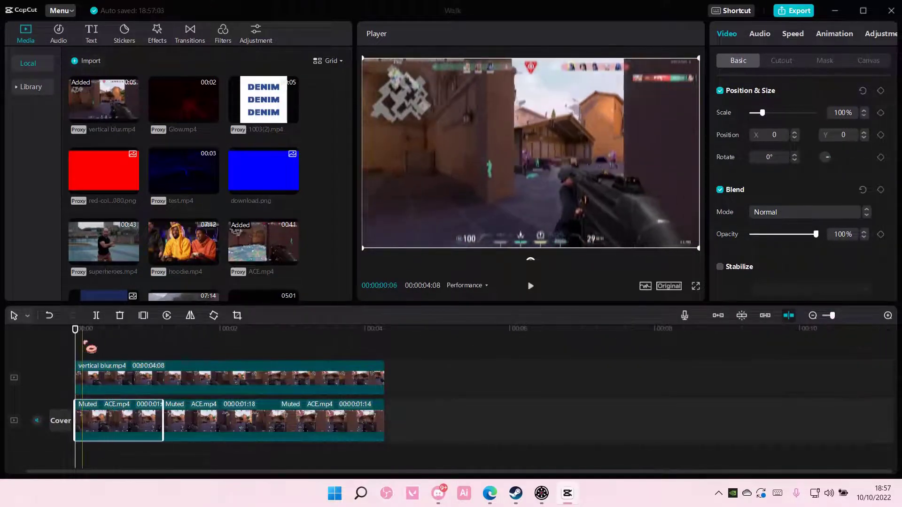
left_click_drag(89, 346, 124, 345)
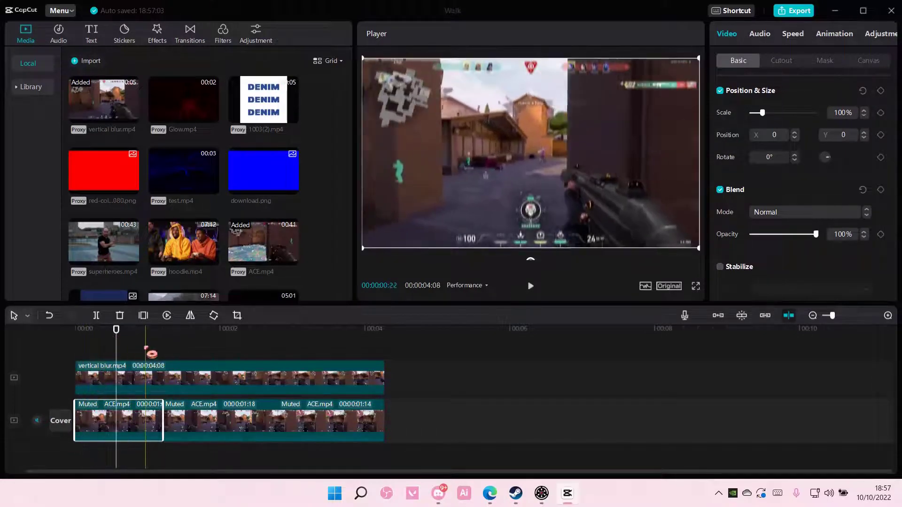
left_click(150, 375)
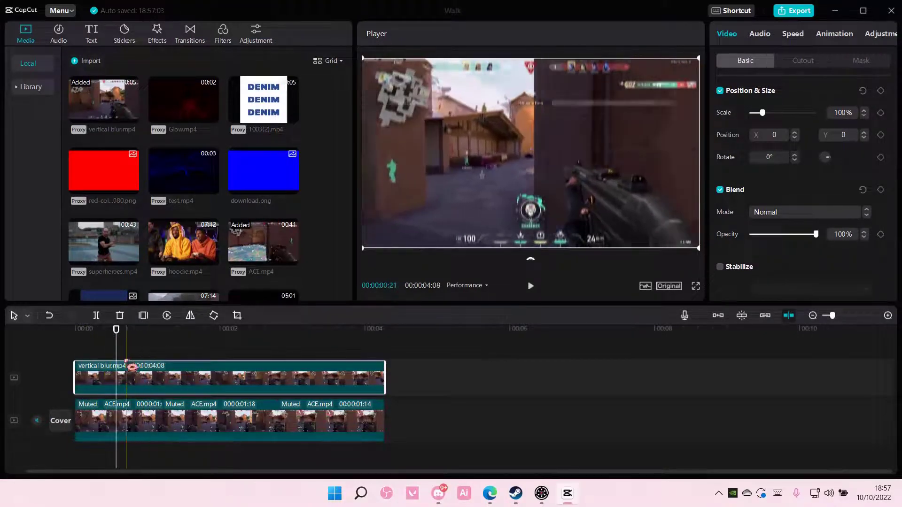
left_click(97, 315)
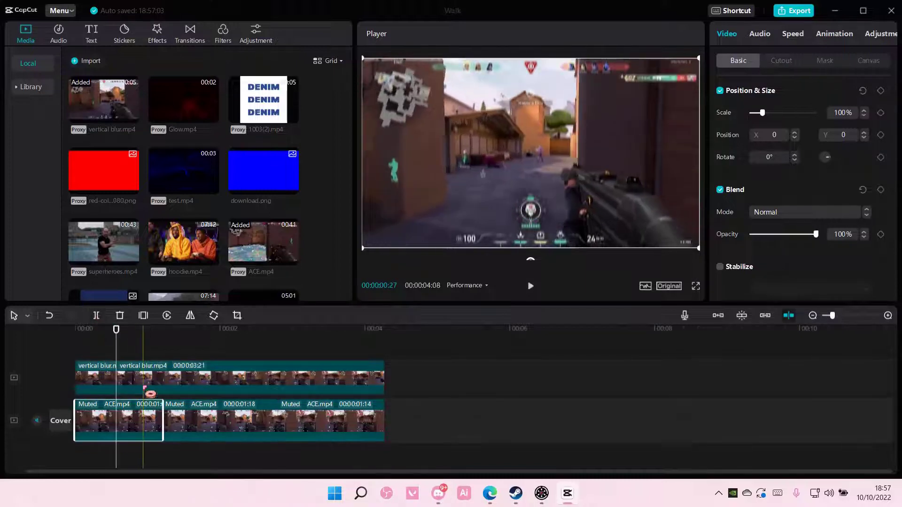
left_click_drag(122, 338, 163, 349)
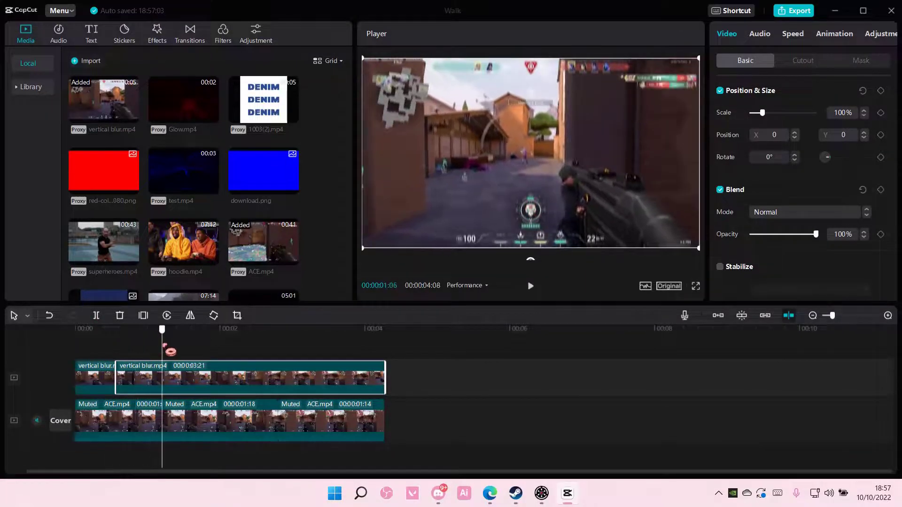
left_click(96, 315)
key("Delete")
Step: Split the blur overlay at two later points and delete the piece before the third overlay
left_click(160, 423)
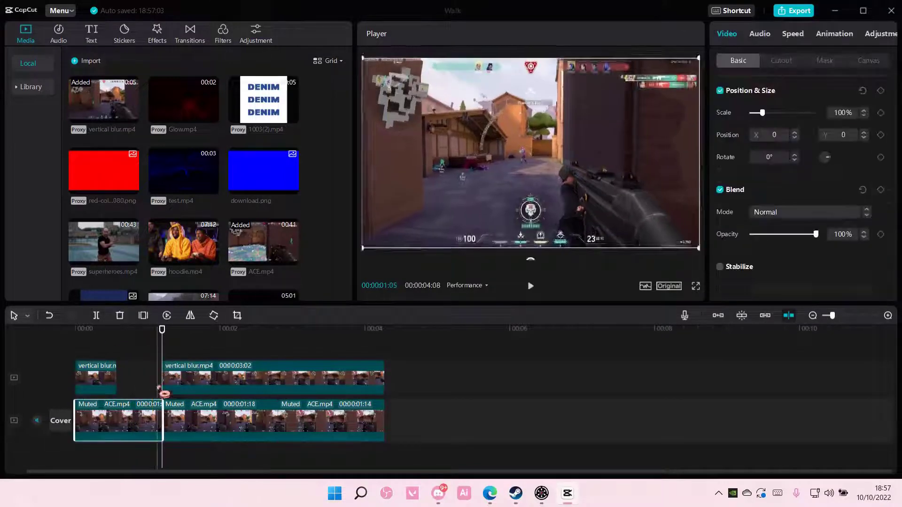
left_click_drag(163, 332, 190, 342)
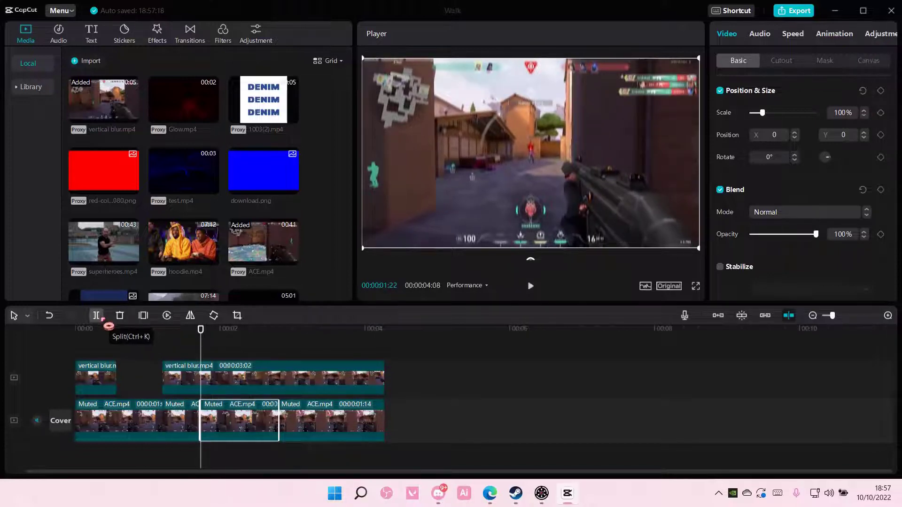
left_click(188, 384)
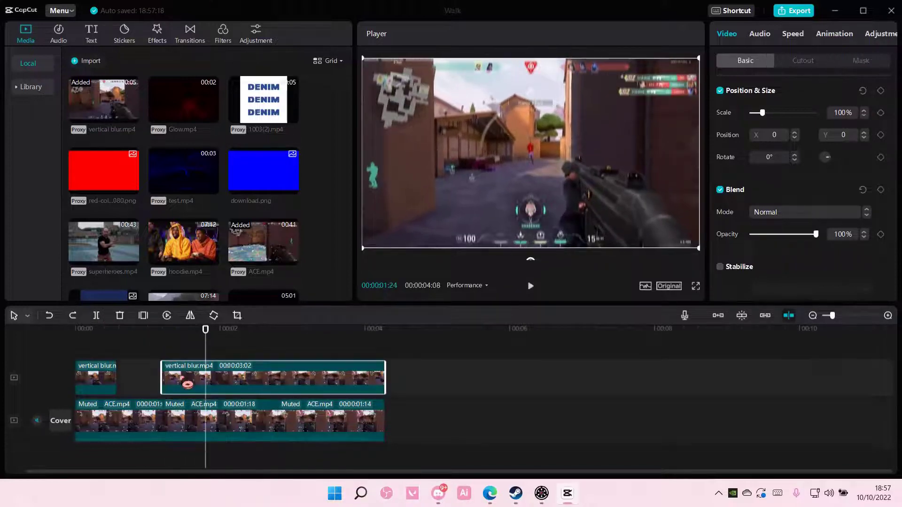
left_click(99, 322)
left_click_drag(212, 331, 279, 353)
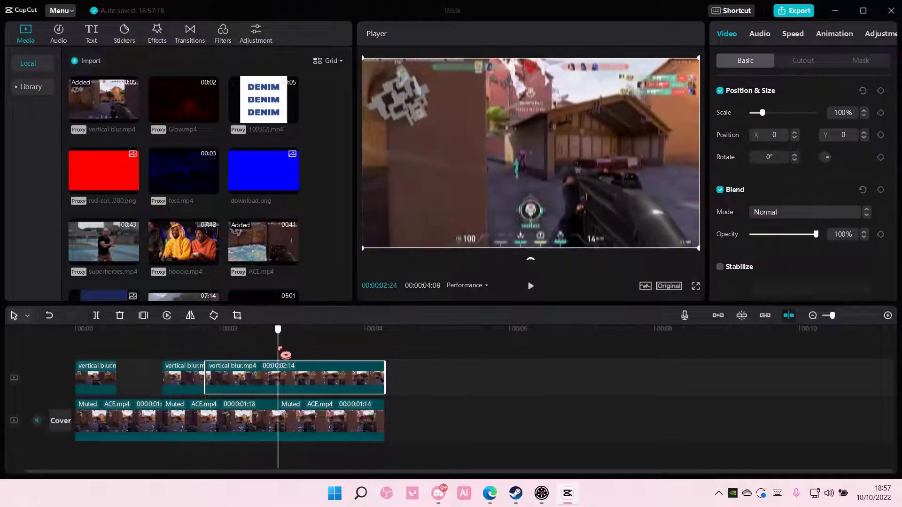
left_click(96, 315)
key("Delete")
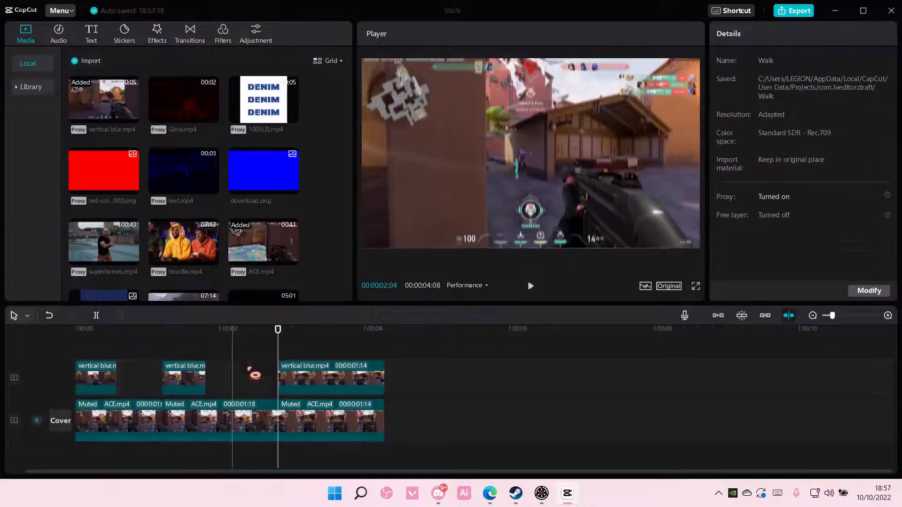
Step: Trim the third overlay so it ends near the three-second mark
left_click(309, 344)
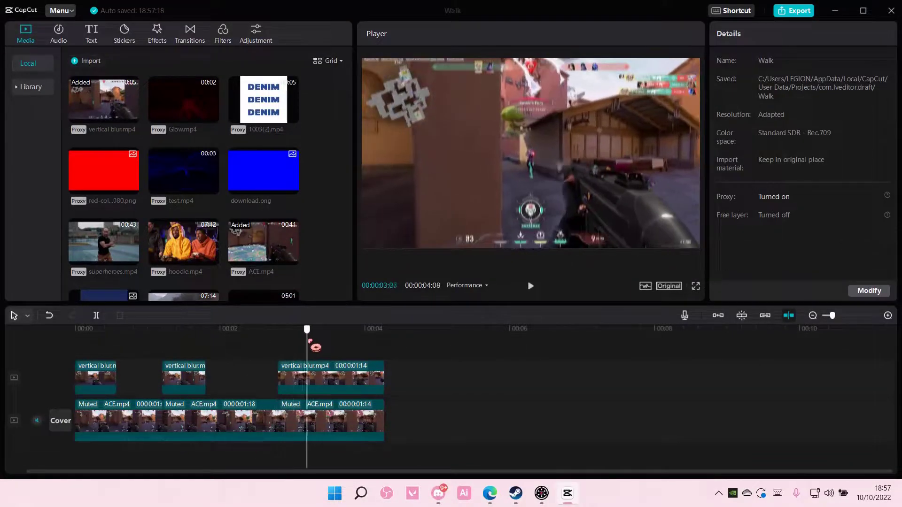
left_click(300, 382)
left_click(96, 314)
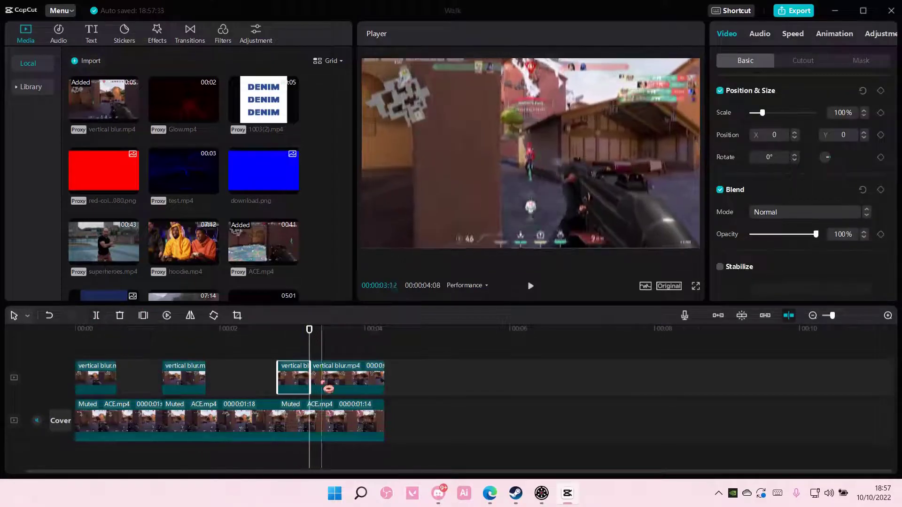
key("Delete")
left_click(198, 378)
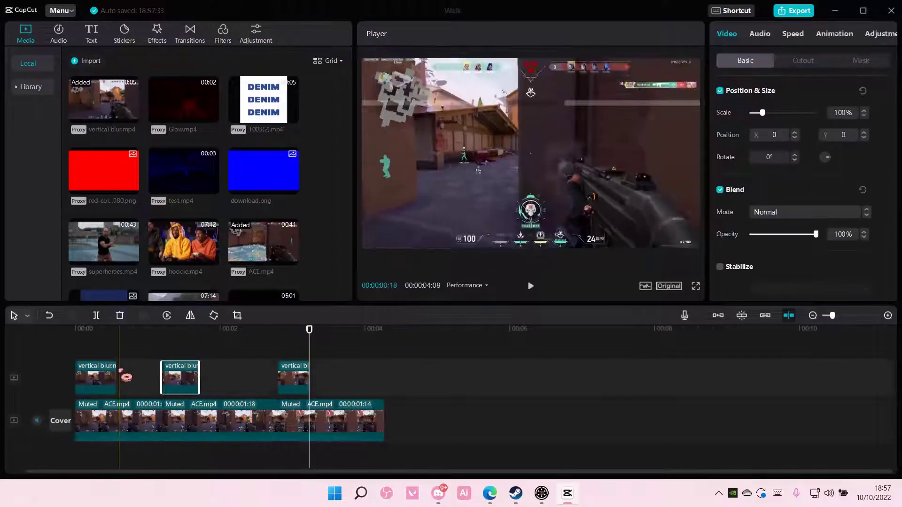
Step: Apply the Fade Out animation to all three vertical blur overlays
left_click(92, 341)
left_click(92, 377)
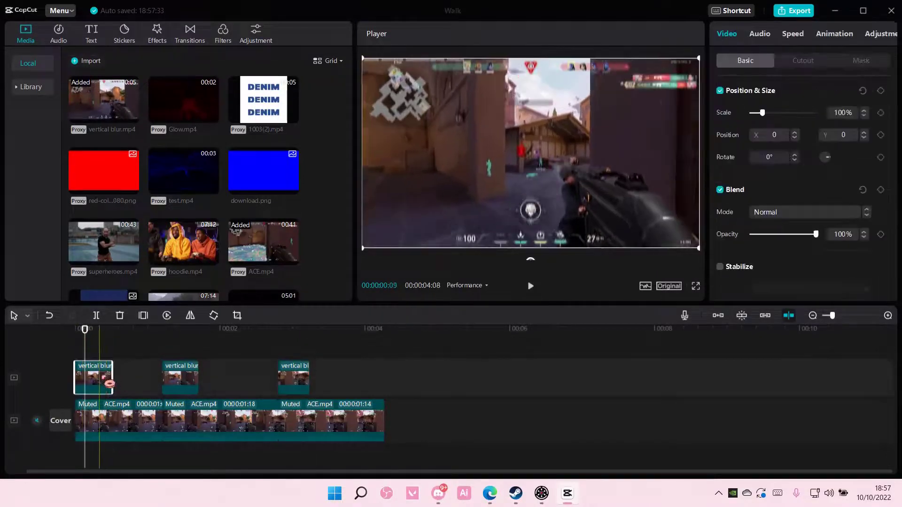
left_click(838, 37)
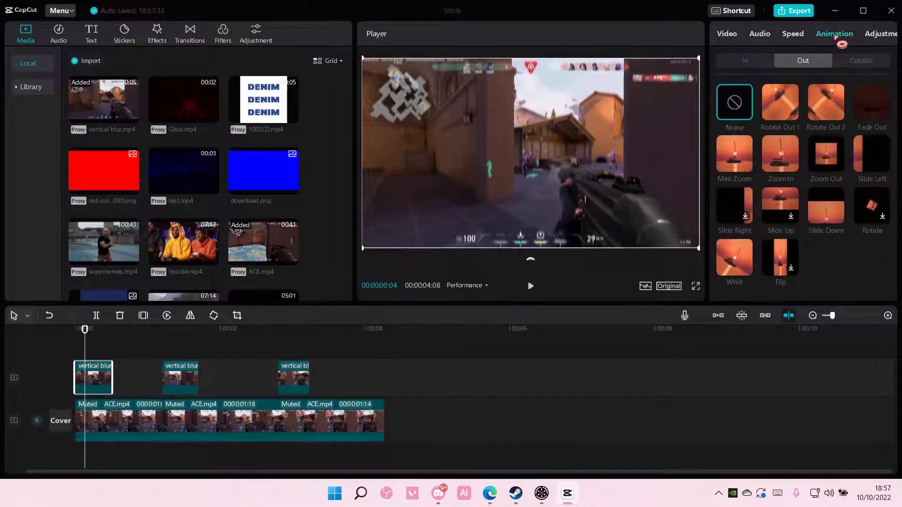
left_click(872, 103)
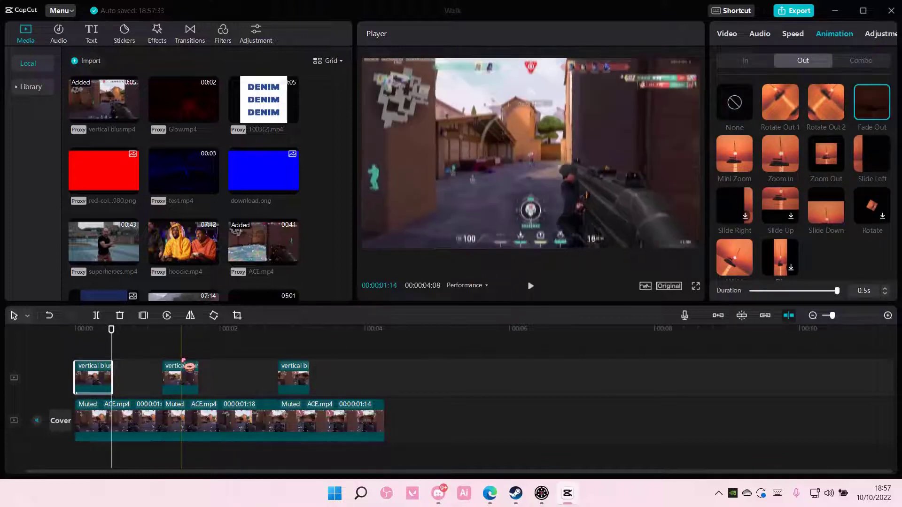
left_click(180, 377)
left_click(856, 142)
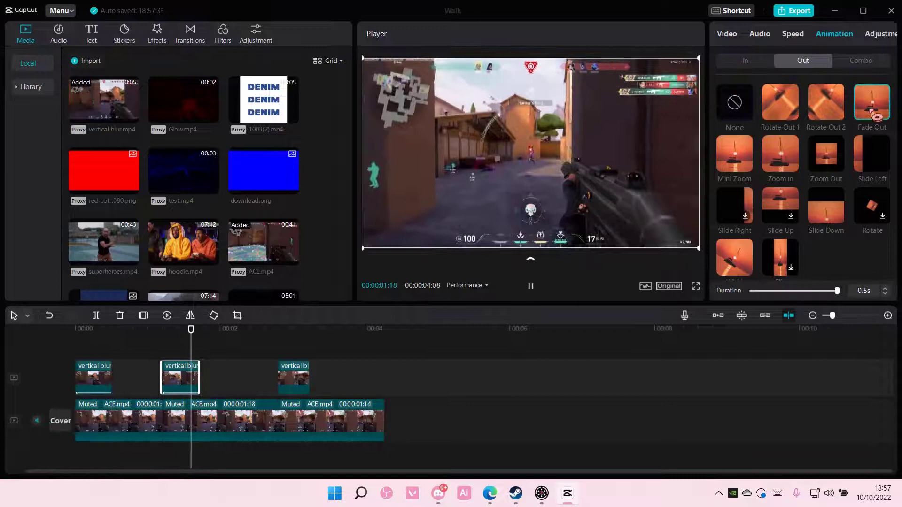
left_click(872, 103)
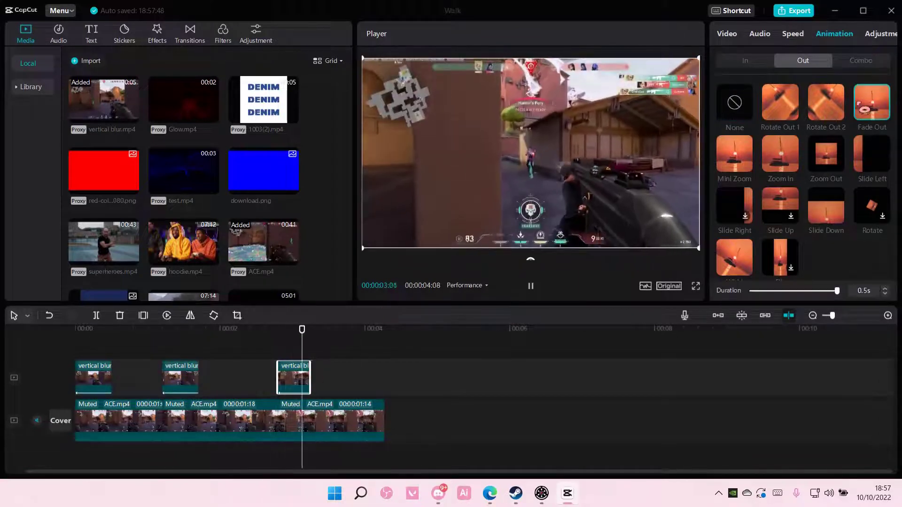
Step: Scrub through the footage from the start to check the fades
left_click(78, 345)
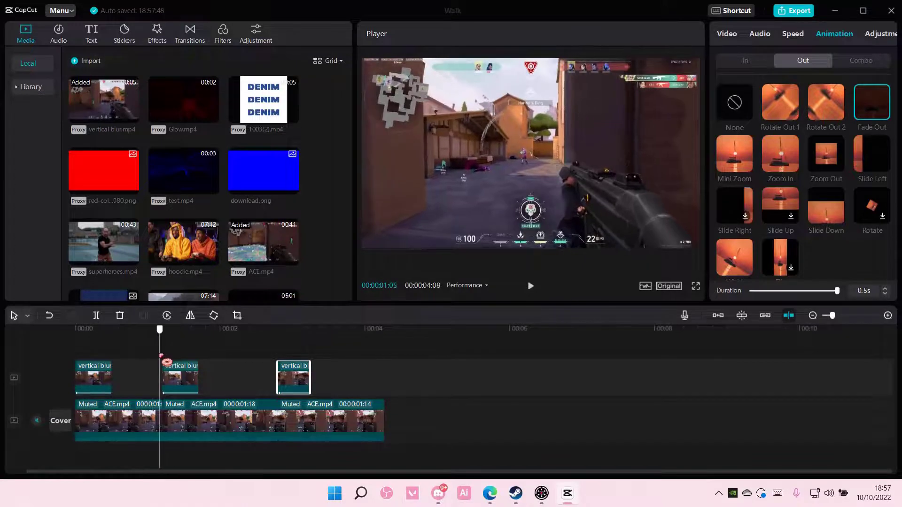
left_click_drag(132, 355, 330, 375)
left_click(76, 346)
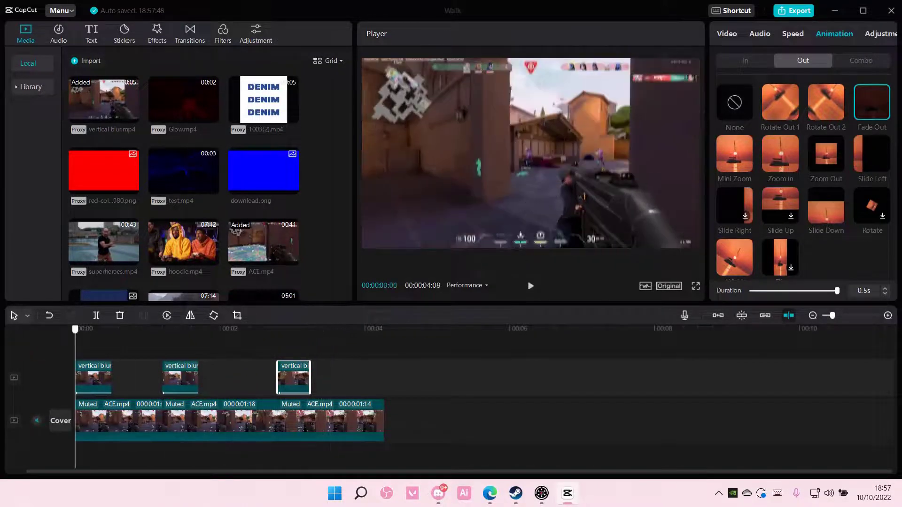
Step: Add the white B&W library clip at the start, shorten it, and fade it out
left_click(31, 87)
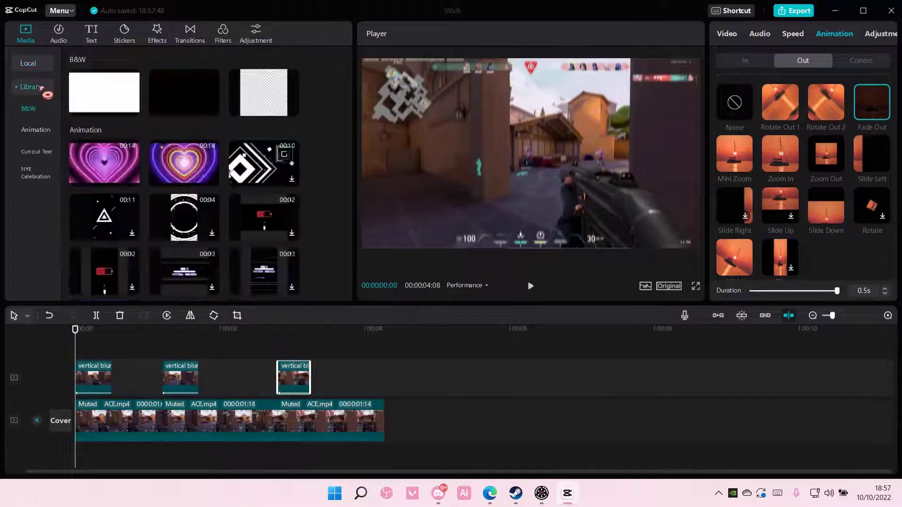
left_click(132, 108)
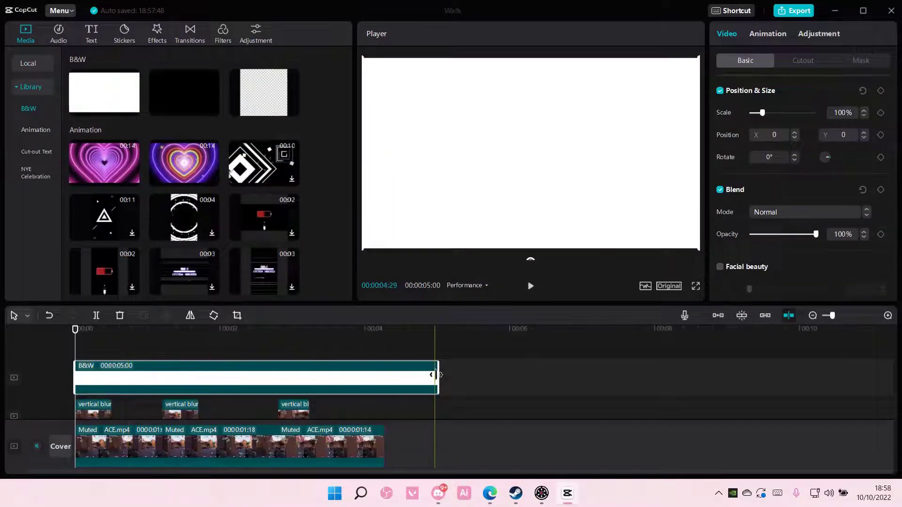
left_click_drag(435, 374, 84, 376)
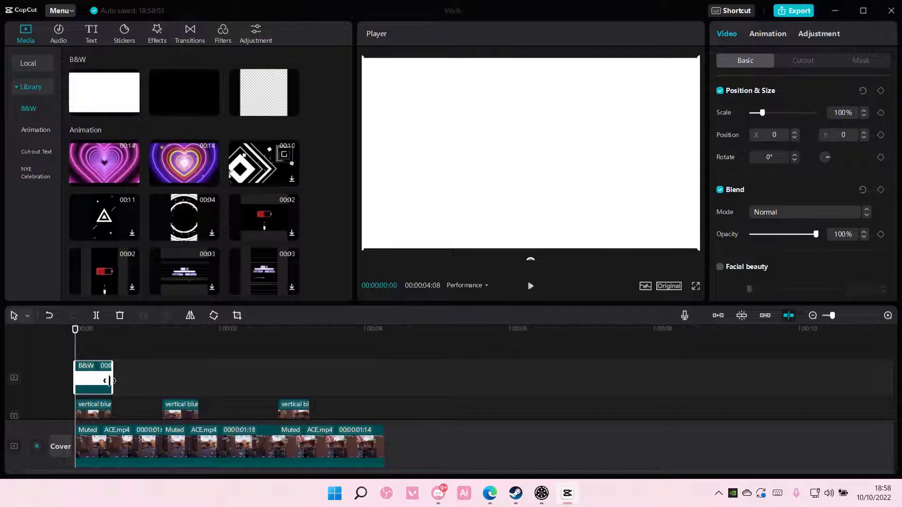
right_click(103, 385)
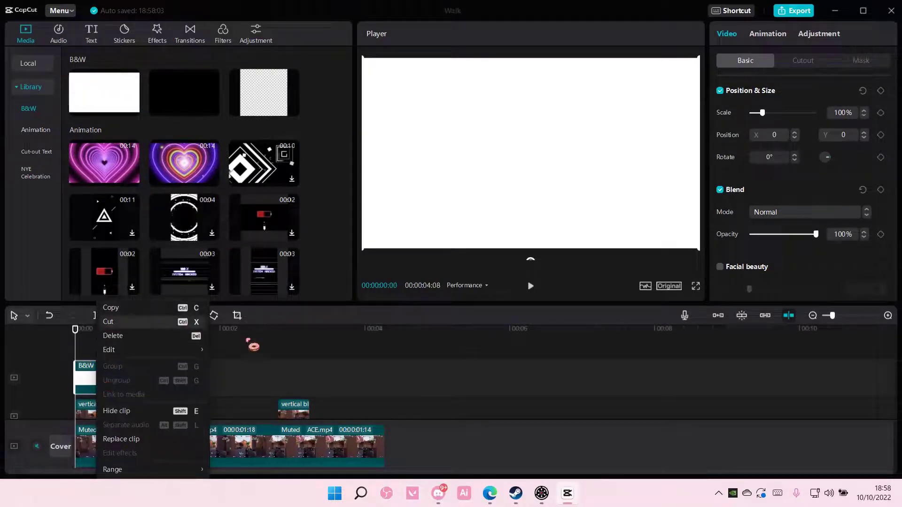
left_click(287, 374)
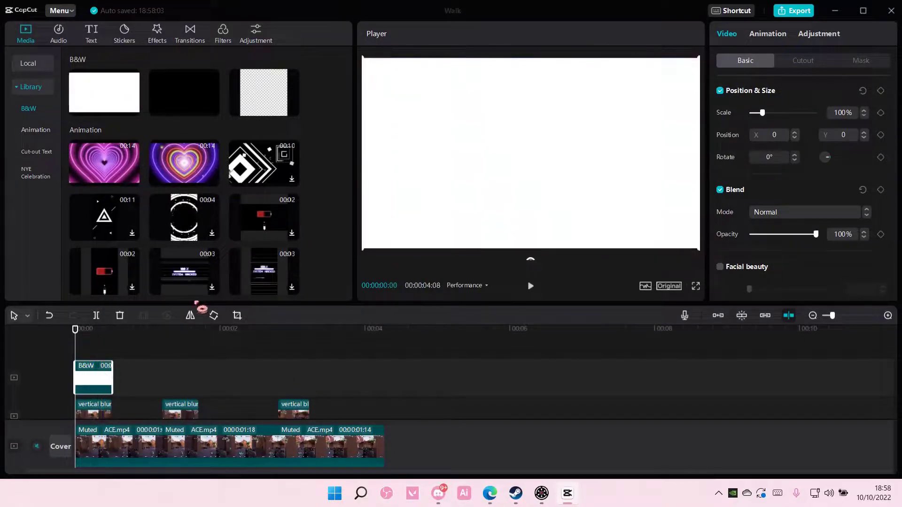
left_click(769, 36)
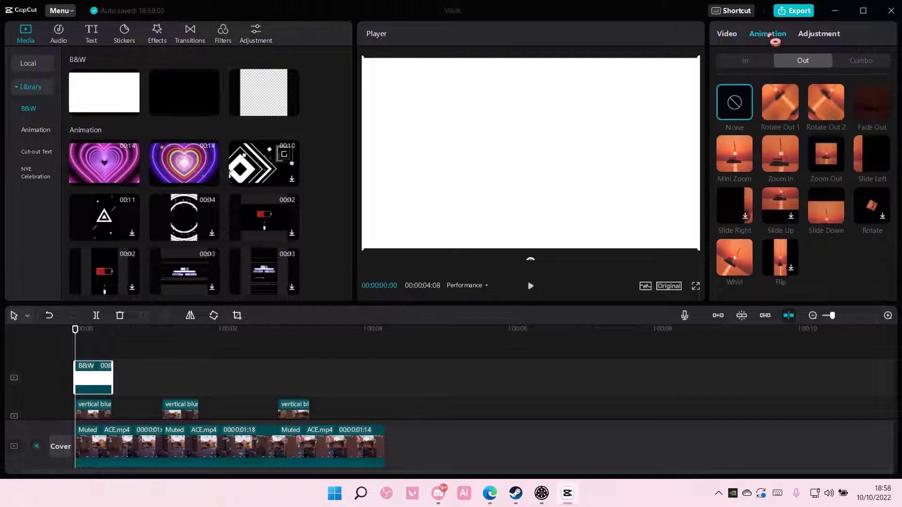
mouse_move(872, 103)
left_click(886, 122)
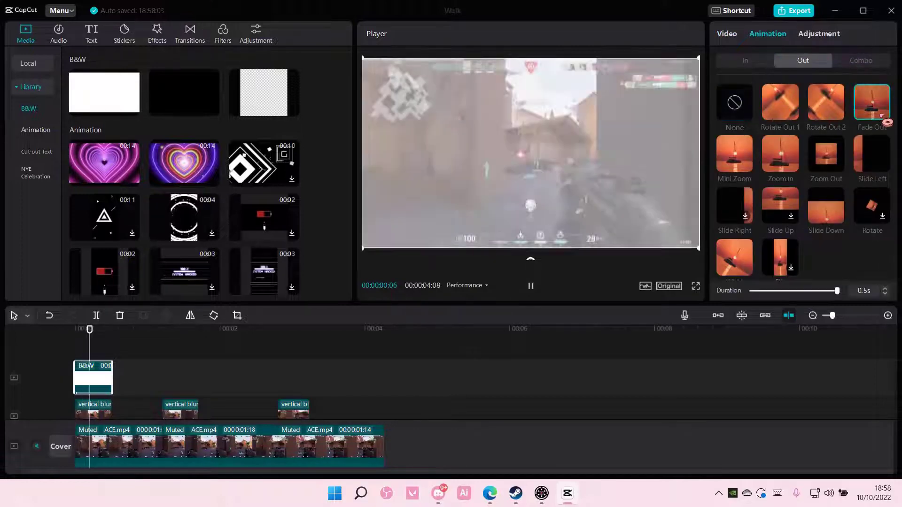
Step: Copy the white clip and paste a copy above the second vertical blur overlay
right_click(99, 388)
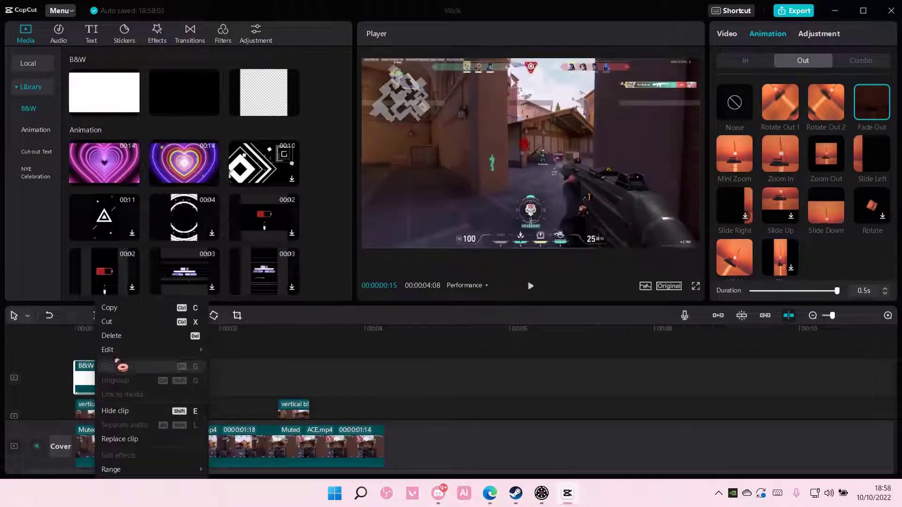
left_click(113, 309)
right_click(191, 383)
left_click(215, 396)
left_click_drag(217, 398, 185, 393)
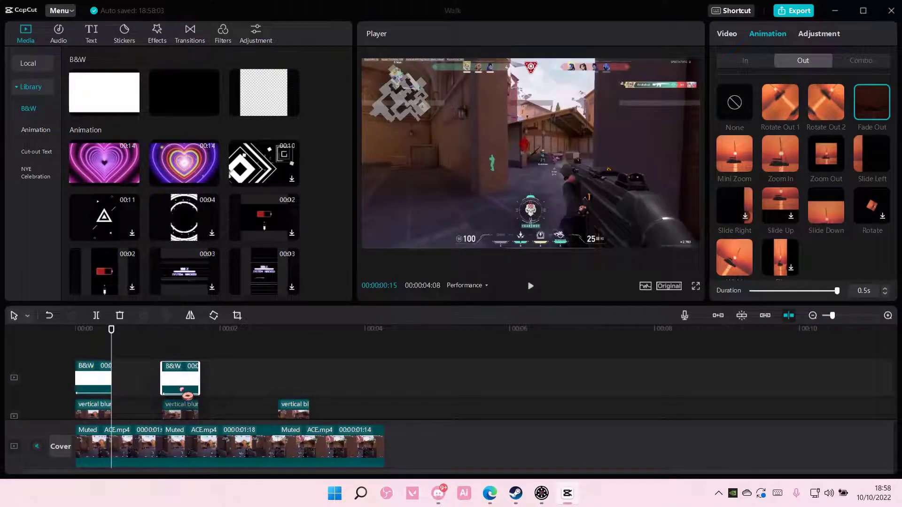
Step: Paste and trim a third white clip over the third overlay, then enlarge the preview
right_click(284, 382)
left_click(305, 389)
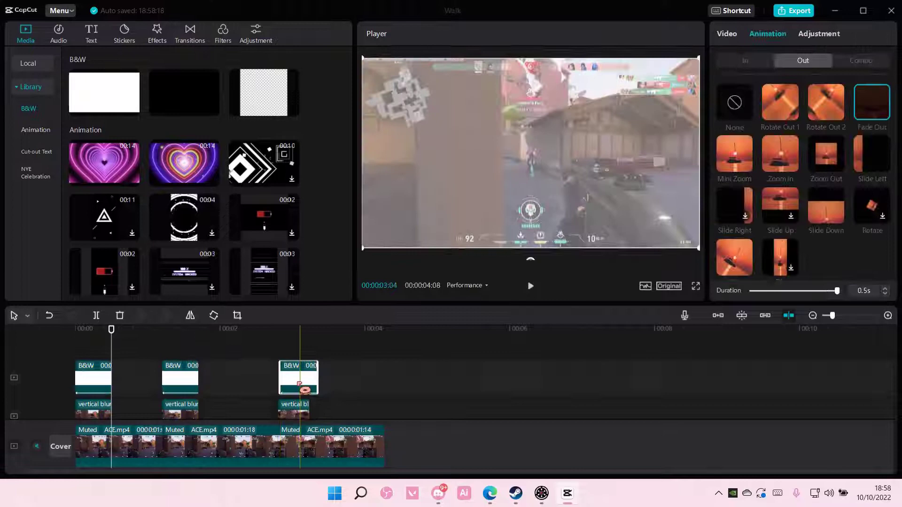
left_click_drag(318, 381, 307, 379)
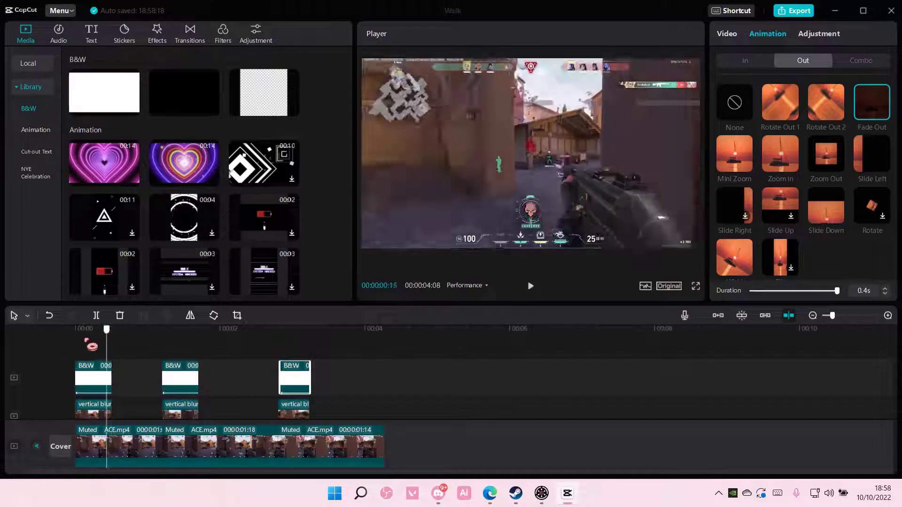
left_click_drag(480, 303, 525, 338)
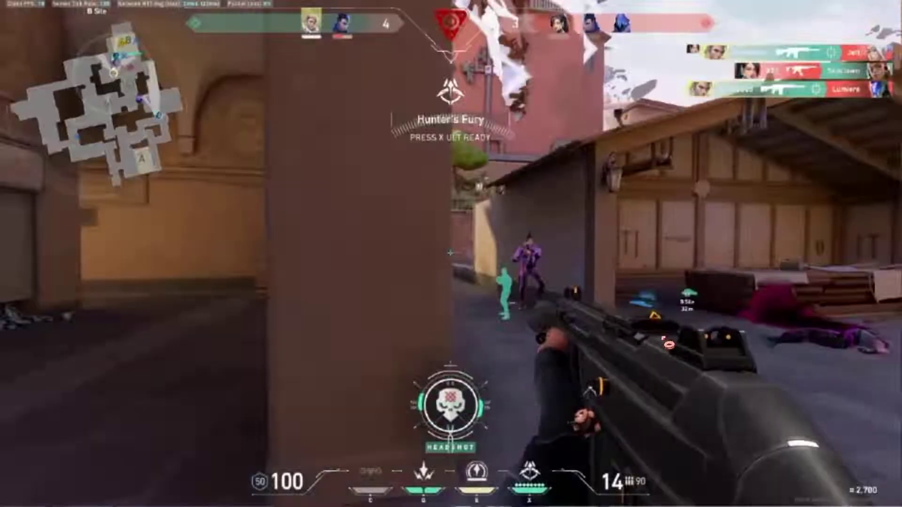
Step: Leave full-screen preview and set the white flash clips to 23% opacity, Normal blending
key("space")
key("Escape")
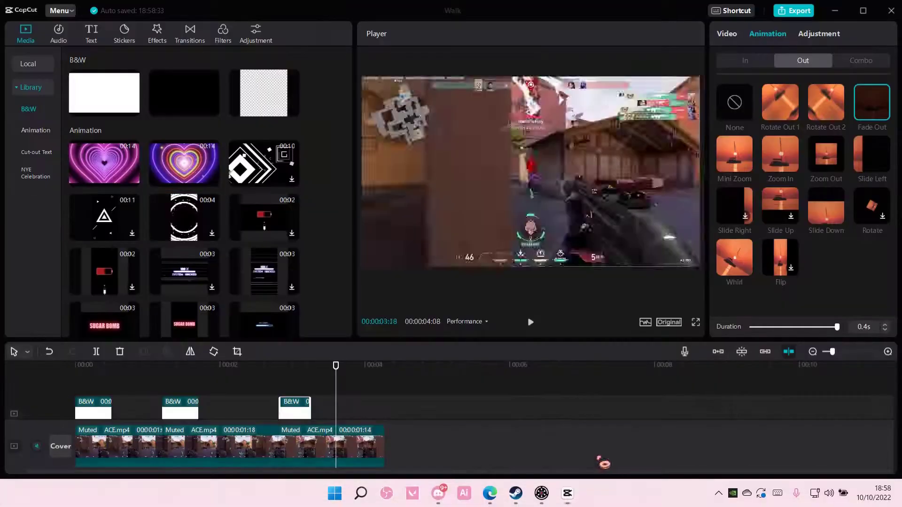
left_click(169, 415)
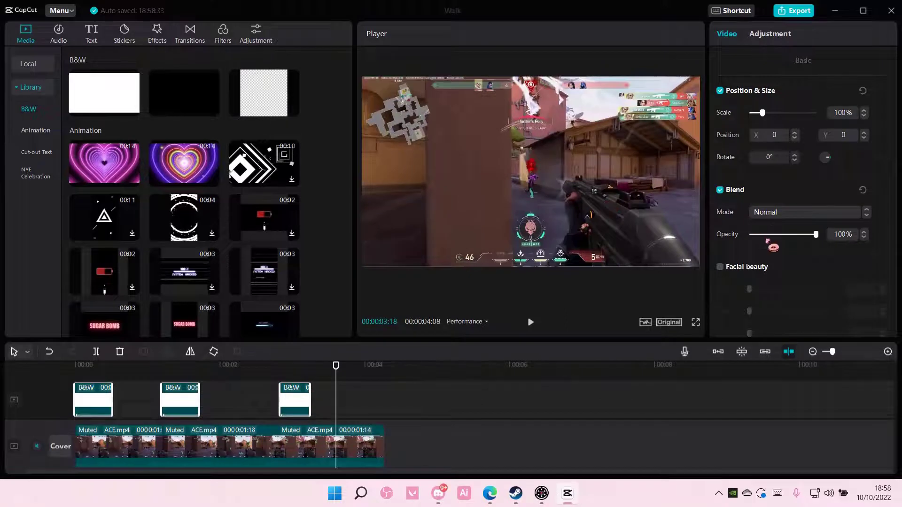
left_click(804, 213)
left_click(826, 233)
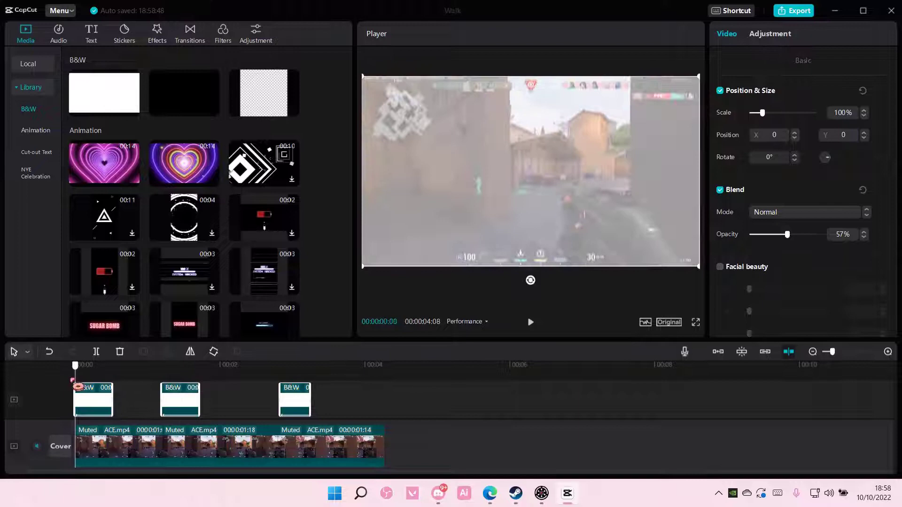
left_click(145, 402)
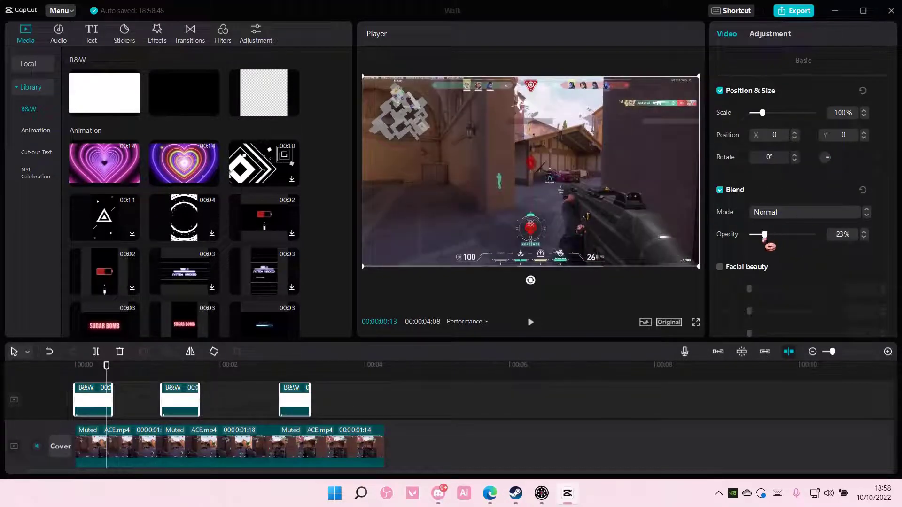
Step: Play back a flash, undo the last change, and enlarge the timeline
left_click(103, 372)
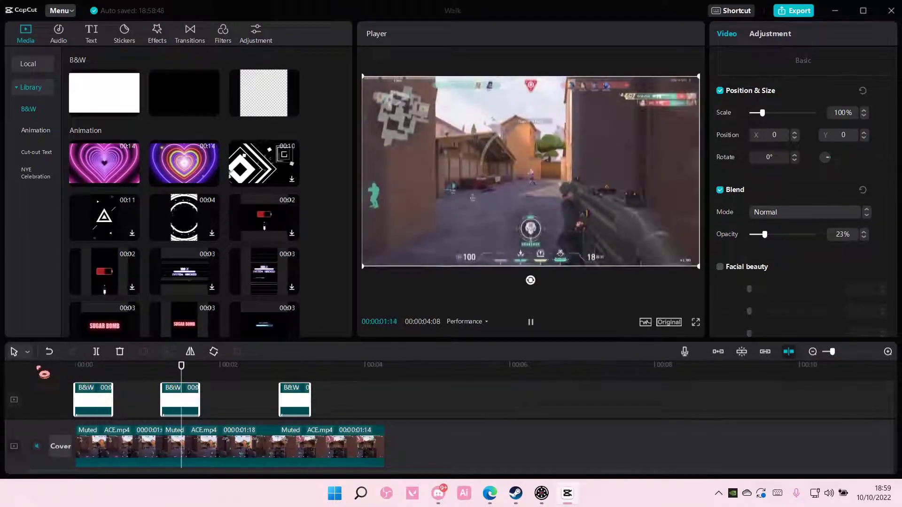
key("space")
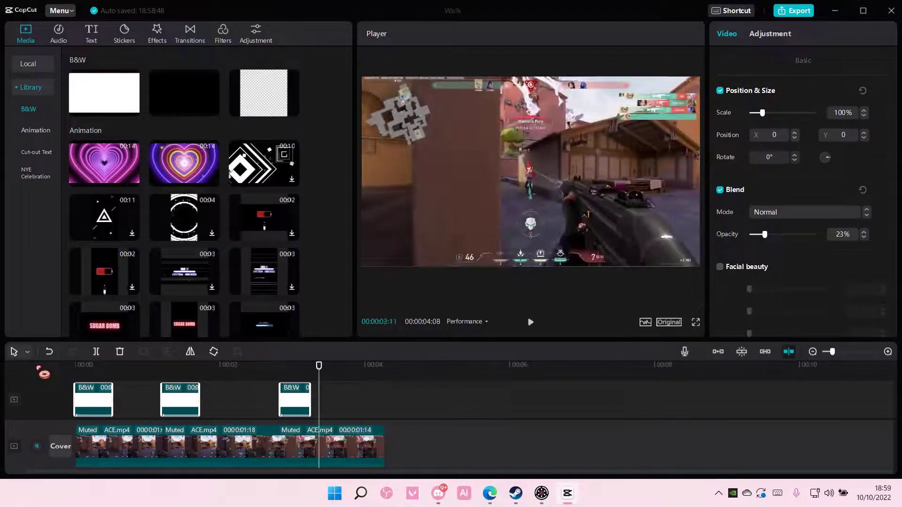
key("ctrl+z")
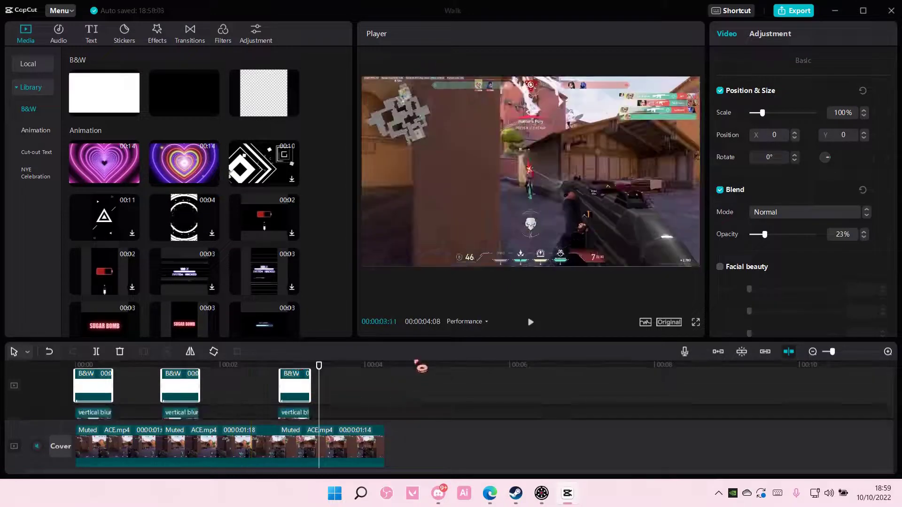
left_click_drag(423, 339, 419, 233)
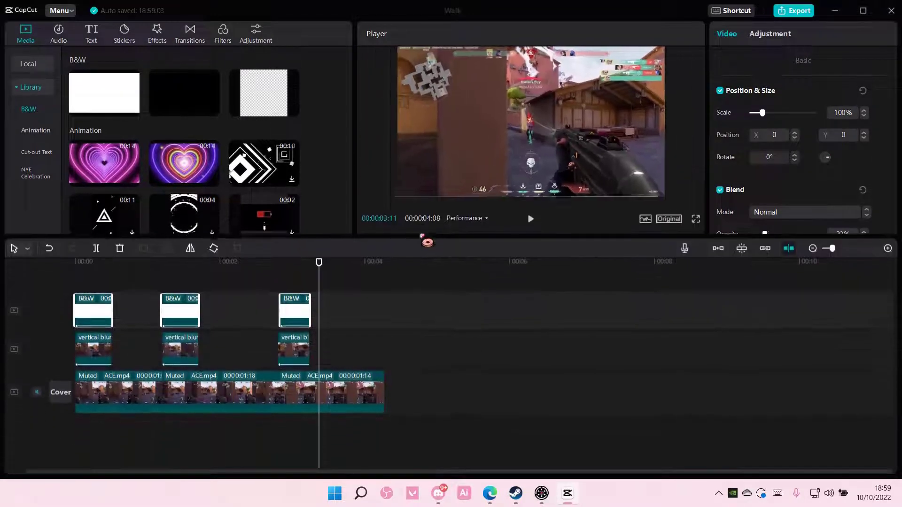